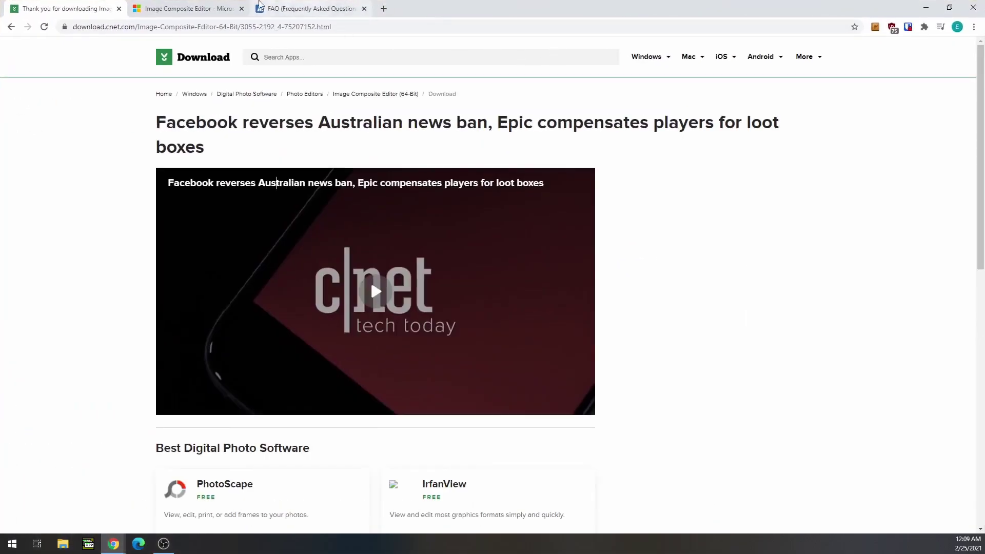
Bring up the Image Composite Editor project page and scroll through its overview
click(214, 7)
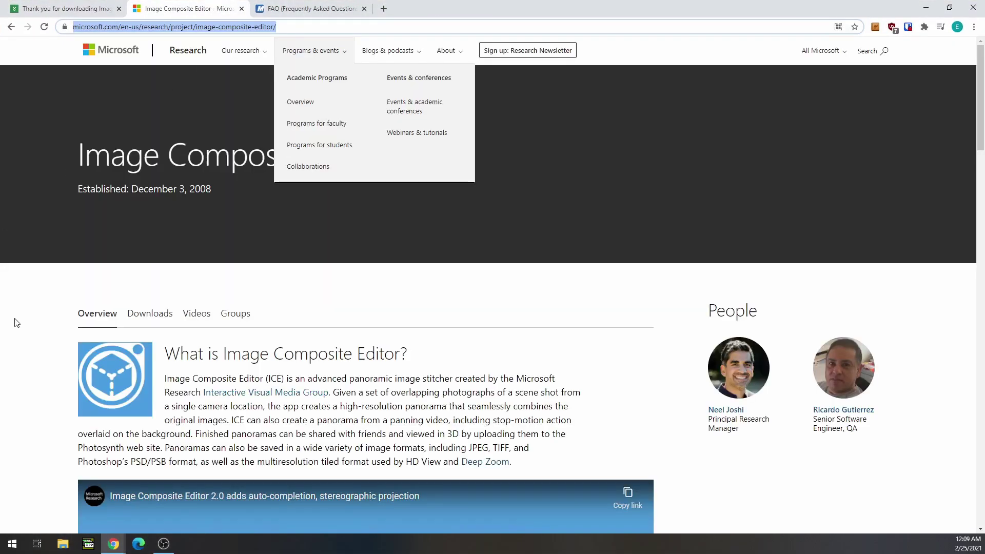
click(89, 164)
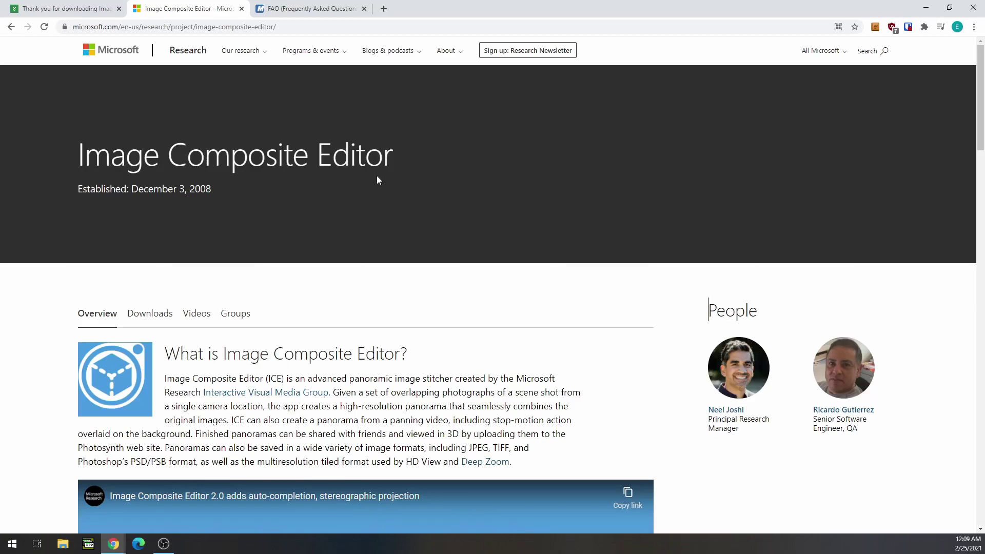
scroll(377, 176, down, 9)
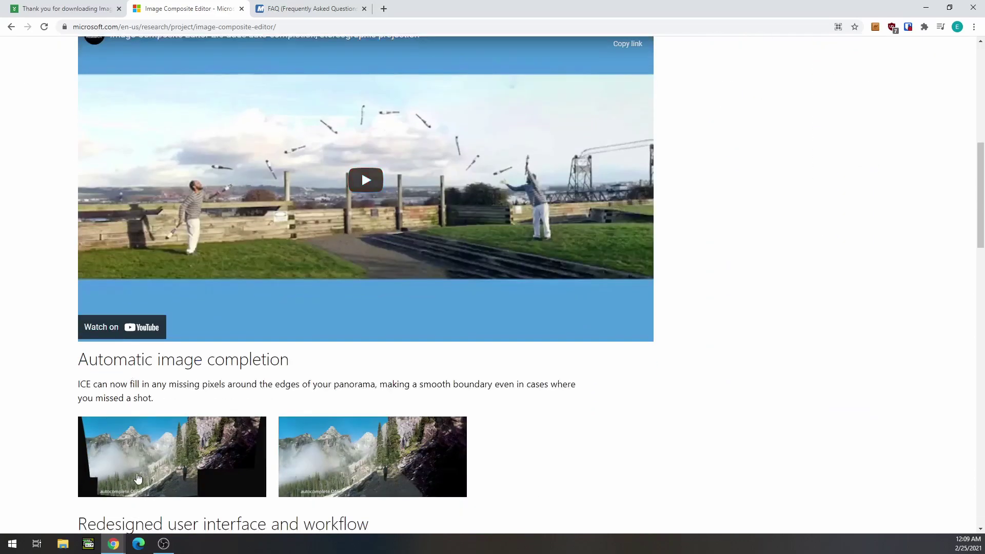
scroll(123, 458, down, 4)
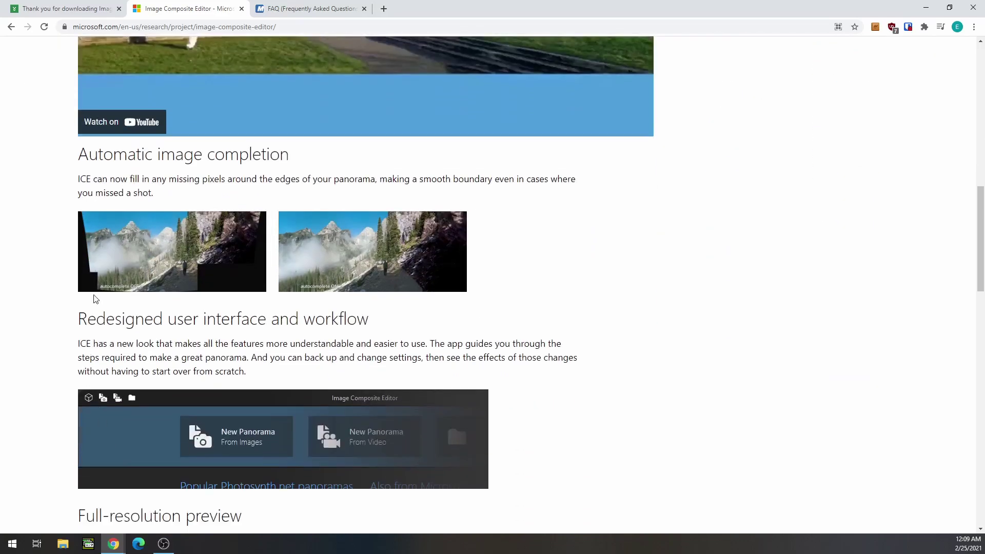
scroll(189, 451, down, 4)
scroll(189, 451, down, 3)
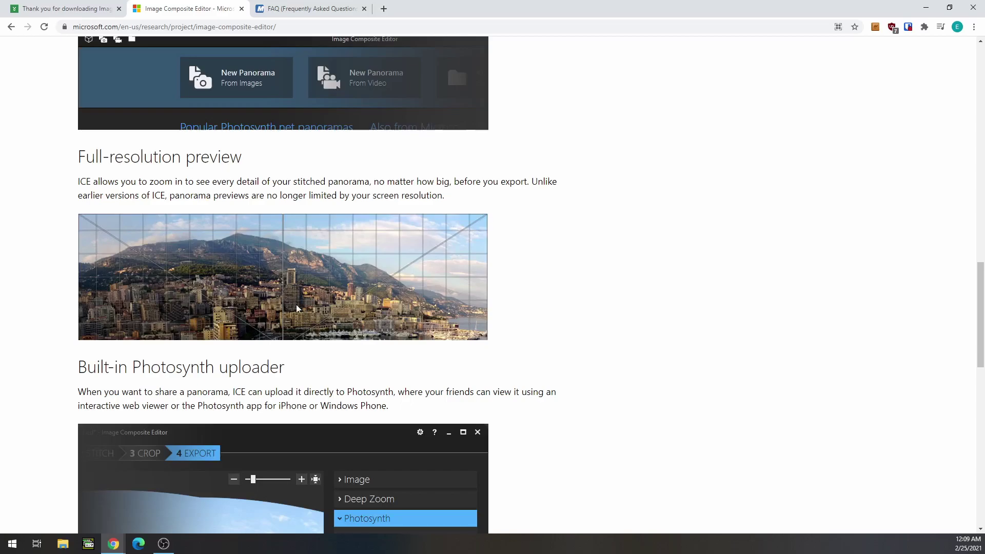
scroll(299, 303, down, 3)
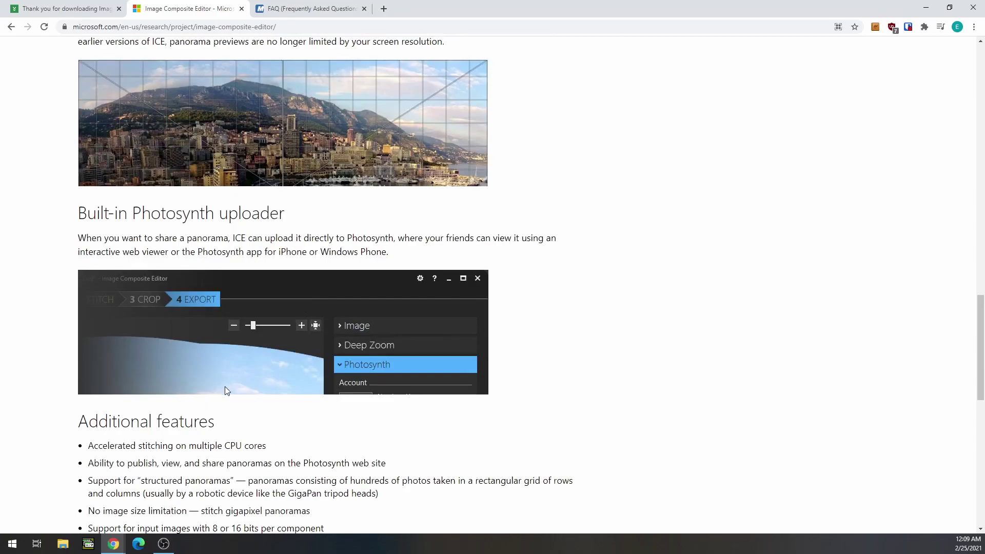
scroll(246, 409, down, 3)
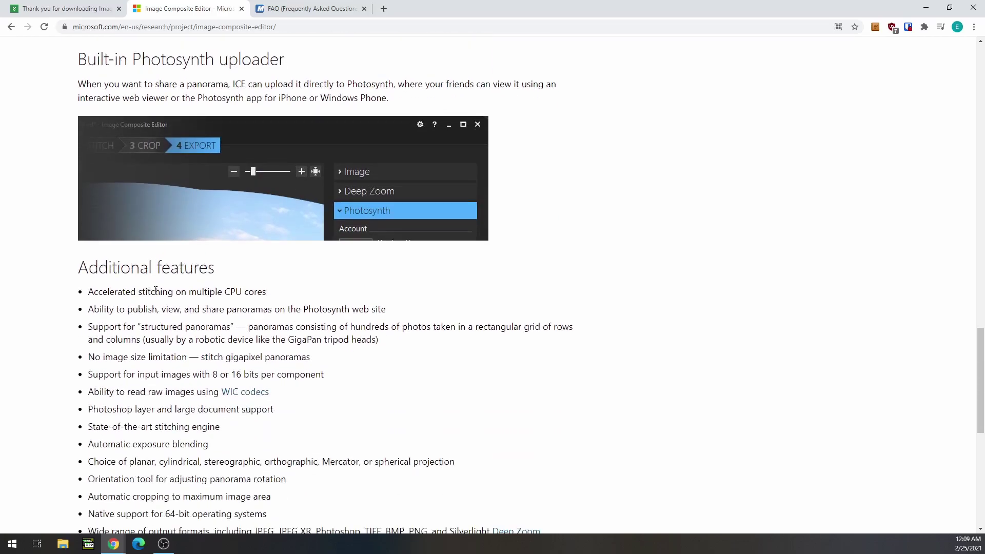
scroll(202, 367, down, 7)
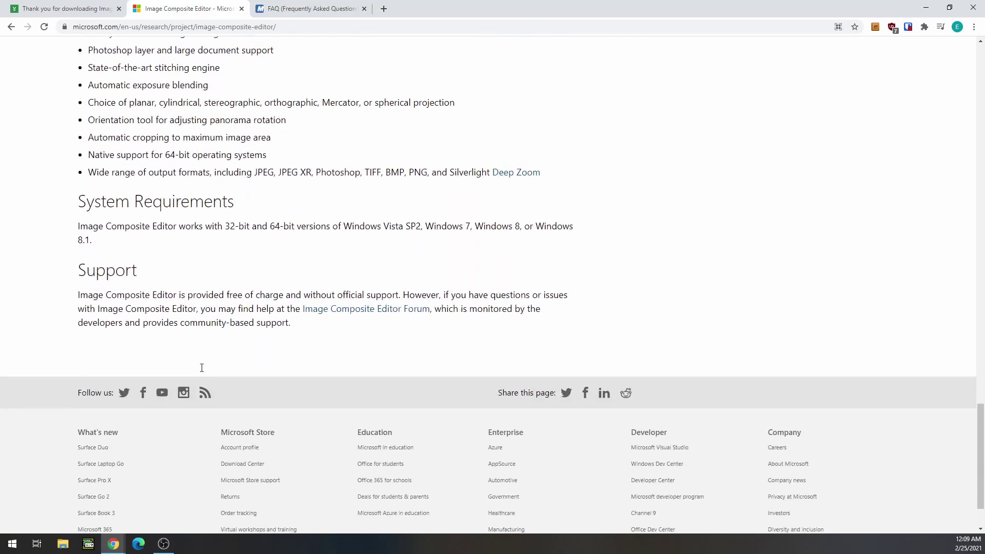
Show the project's Downloads section listing the Photosynth Plug-in for Photoshop
scroll(307, 311, up, 20)
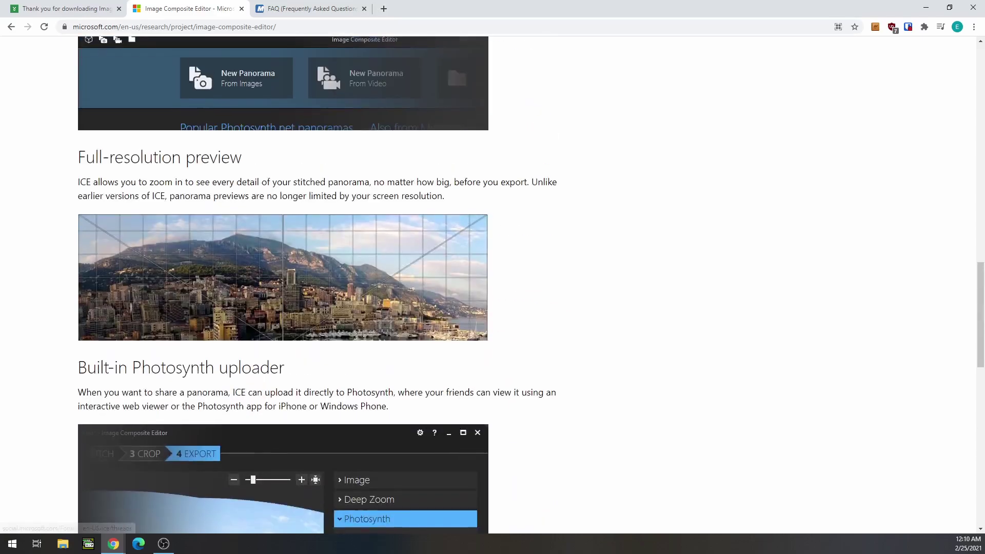
scroll(265, 314, down, 6)
scroll(211, 314, up, 5)
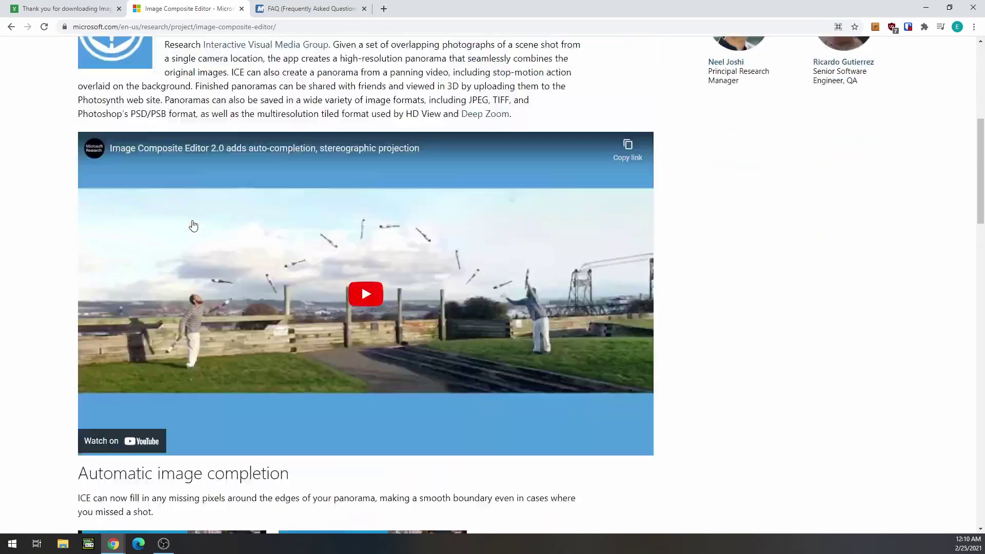
click(159, 117)
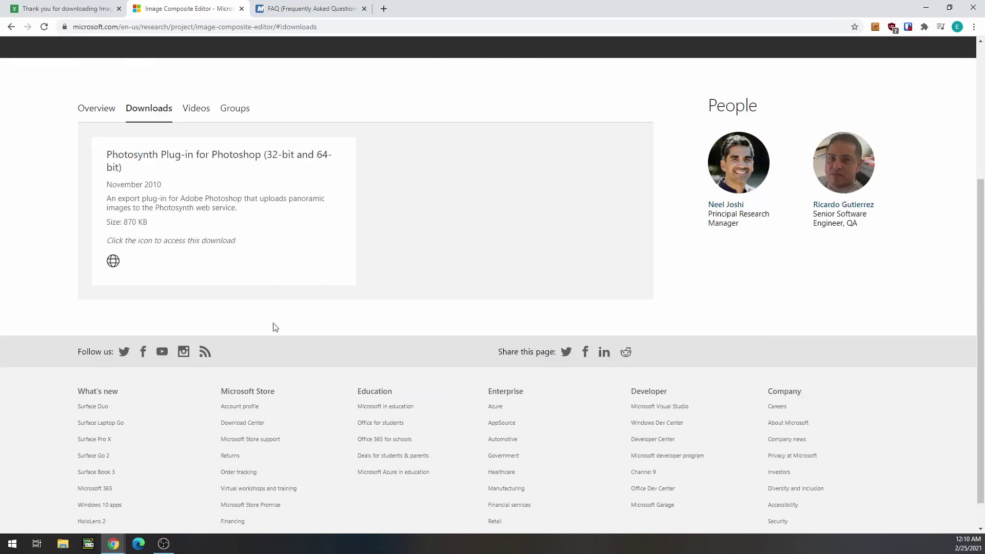
Return to CNET's Image Composite Editor page after the 404 'no longer available' download
scroll(315, 301, up, 4)
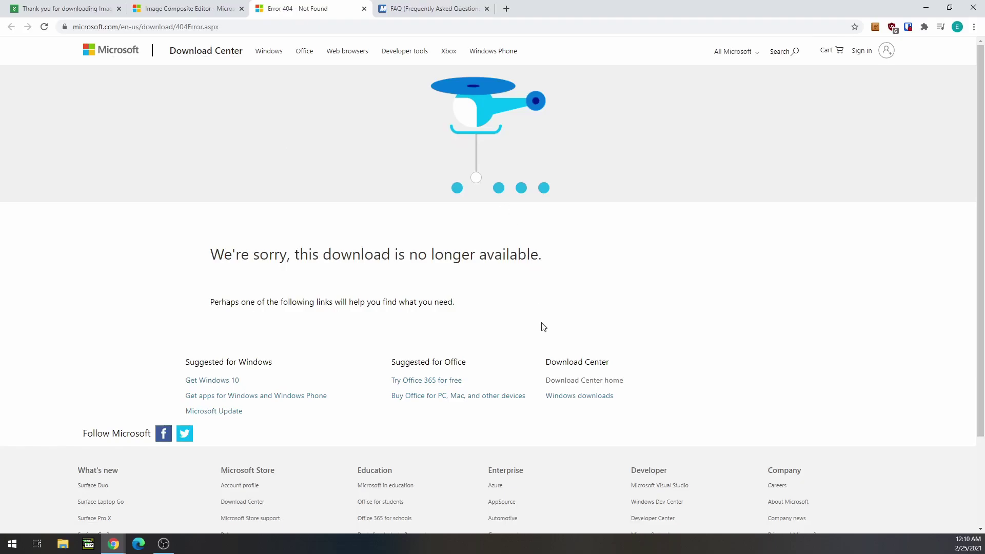
key(ctrl+1)
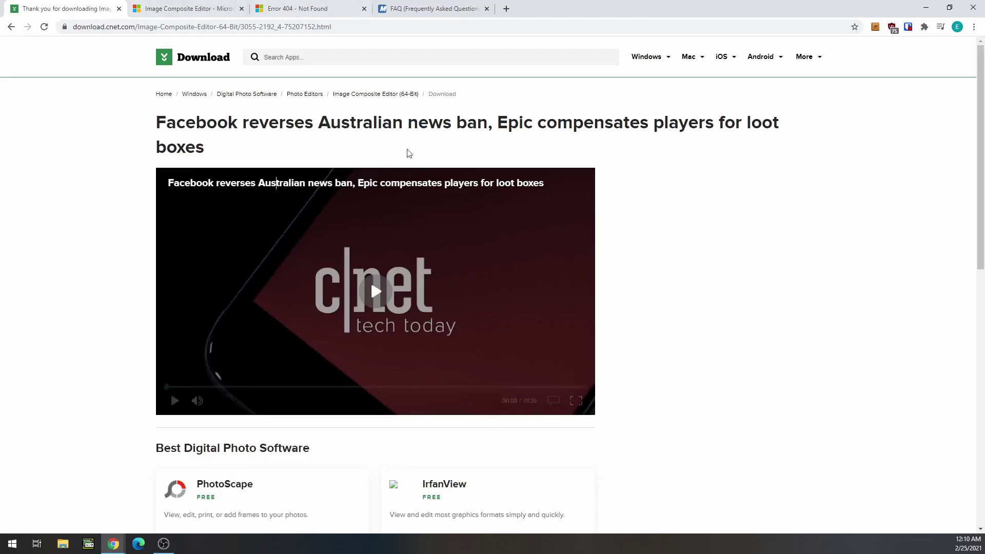
scroll(107, 245, down, 3)
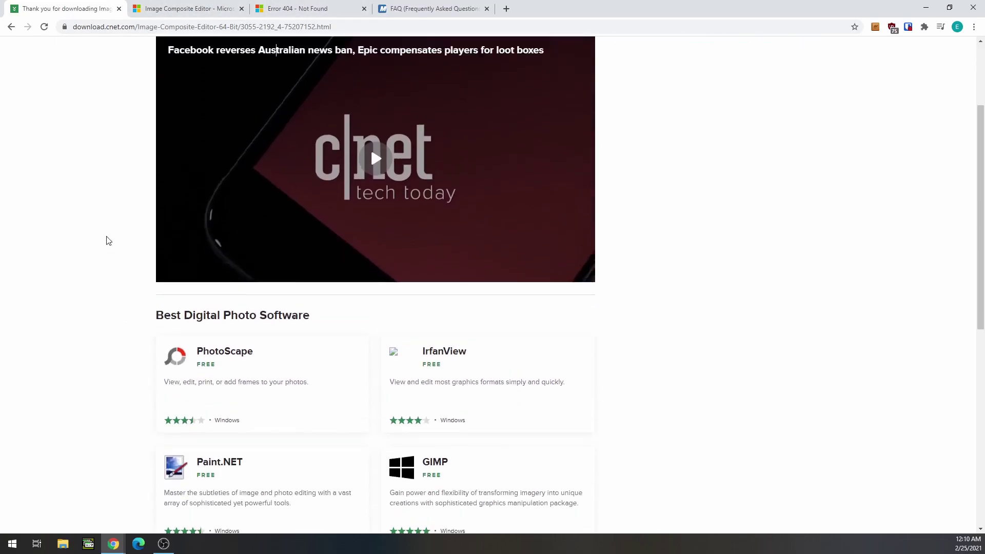
scroll(108, 240, up, 3)
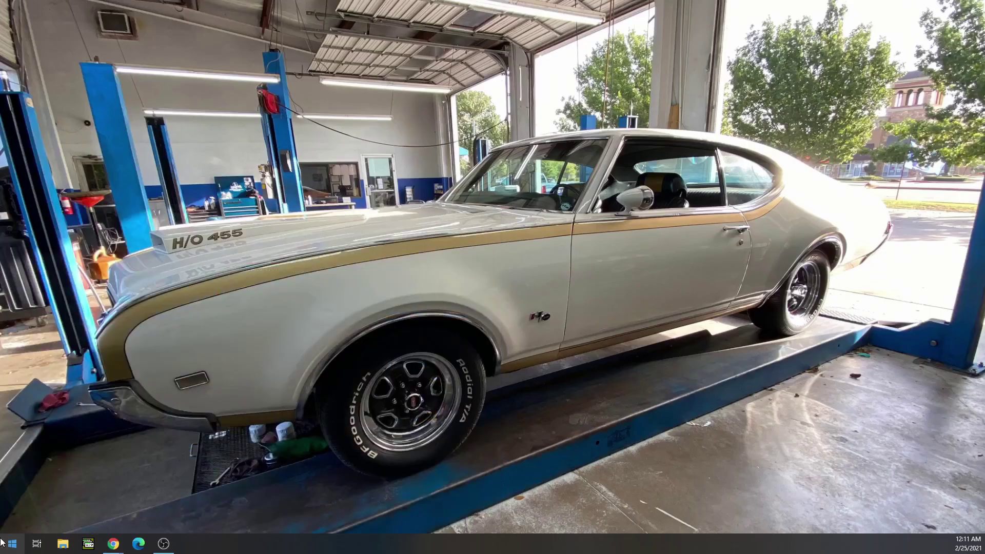
Search the Start menu for ICE to launch Microsoft Image Composite Editor
click(2, 542)
text(ICVE)
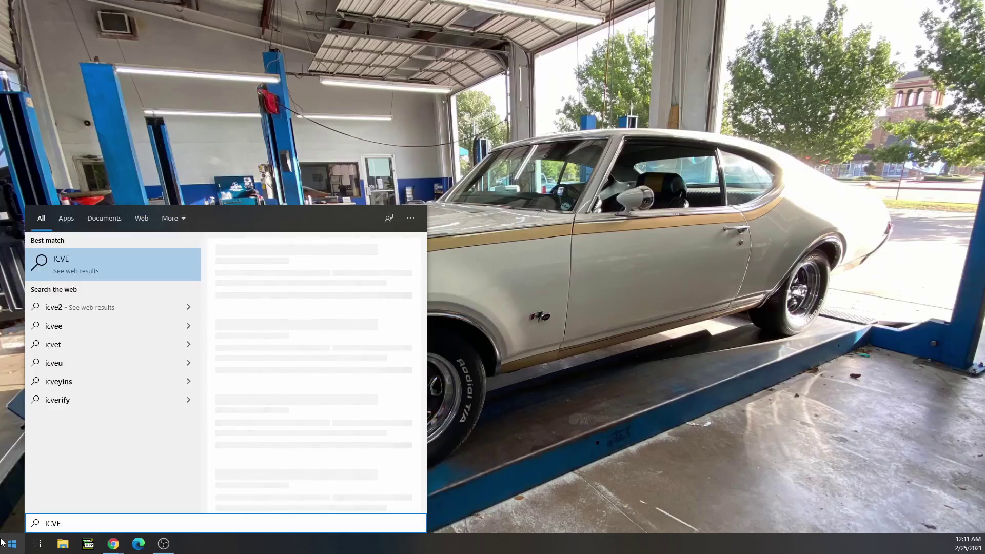
key(BackSpace)
key(BackSpace)
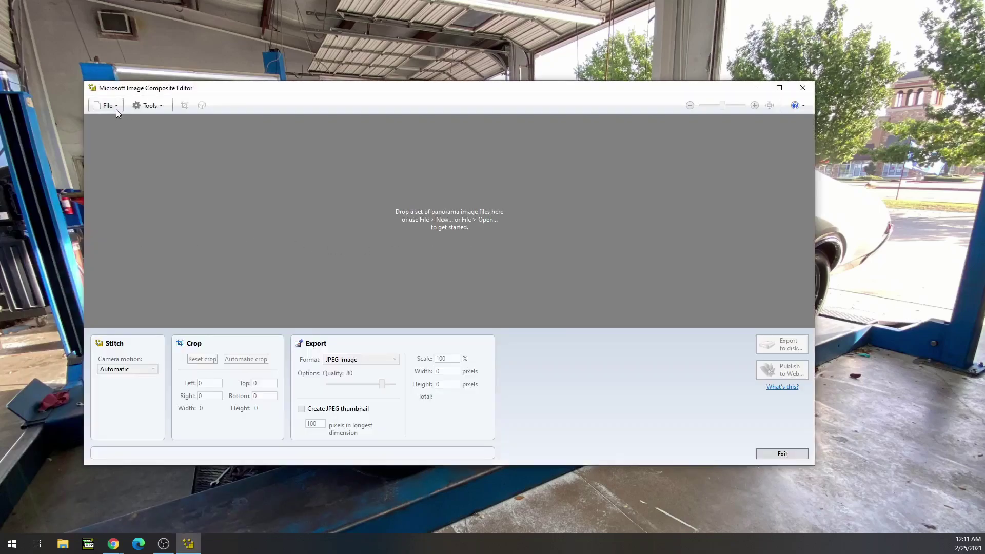
Open the File menu in the empty Image Composite Editor workspace
click(116, 111)
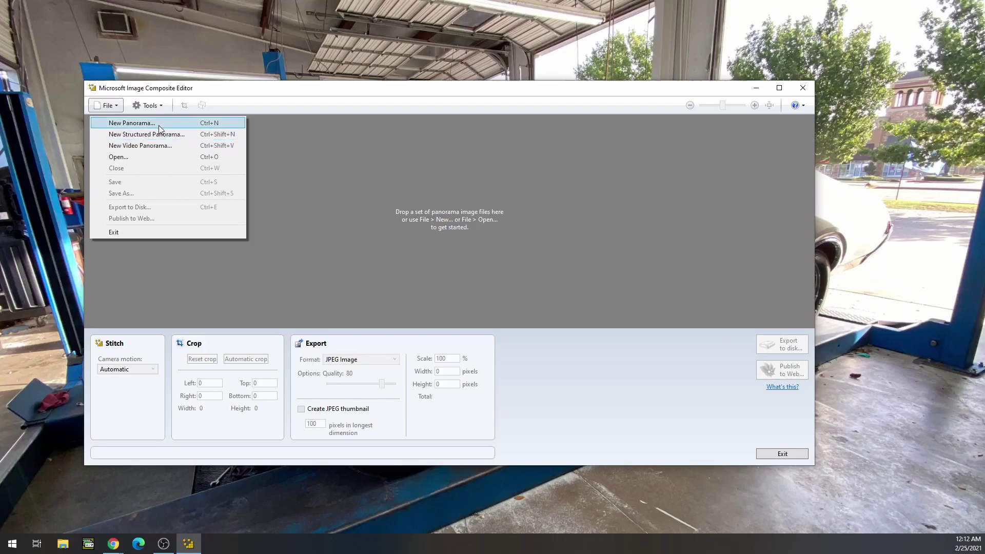
Start a new panorama and browse the board photos in the file dialog
click(158, 124)
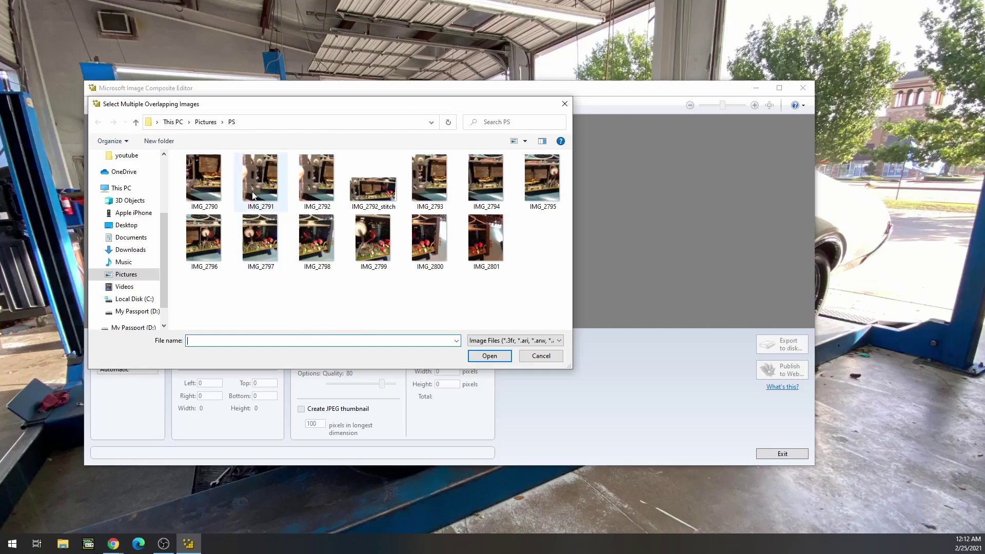
click(259, 173)
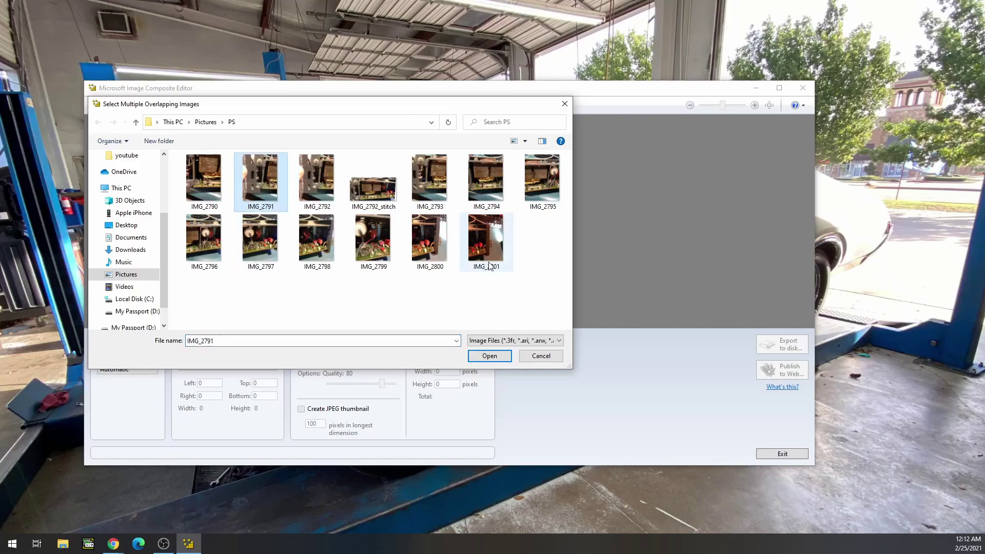
ctrl+click(385, 200)
click(253, 187)
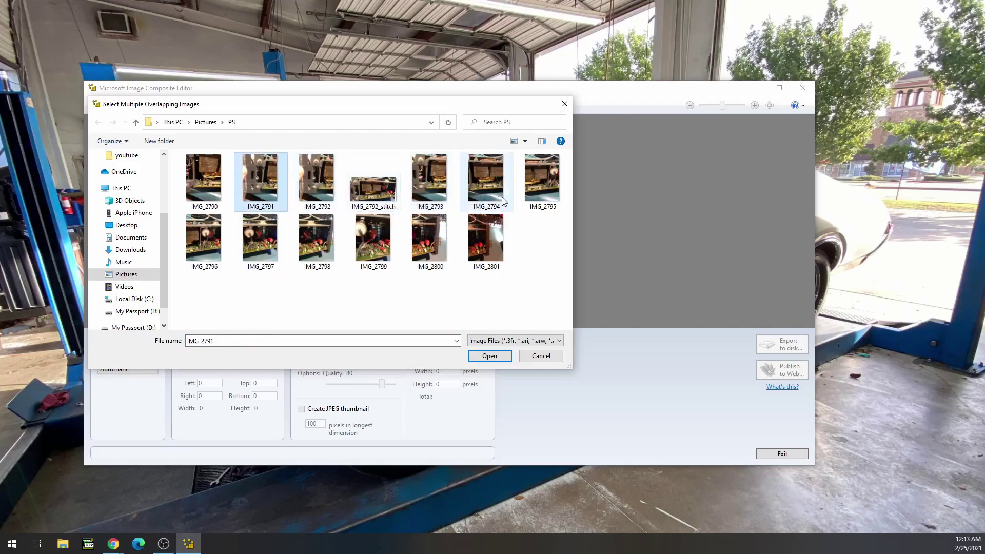
Load IMG_2793–IMG_2796 and IMG_2798–IMG_2800 as the panorama's seven source photos
click(430, 181)
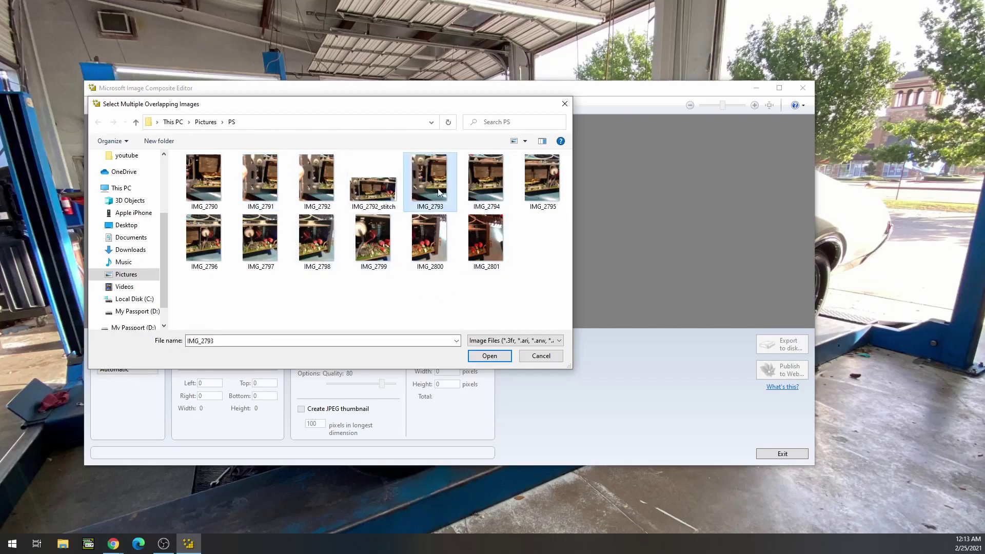
ctrl+click(495, 188)
ctrl+click(542, 195)
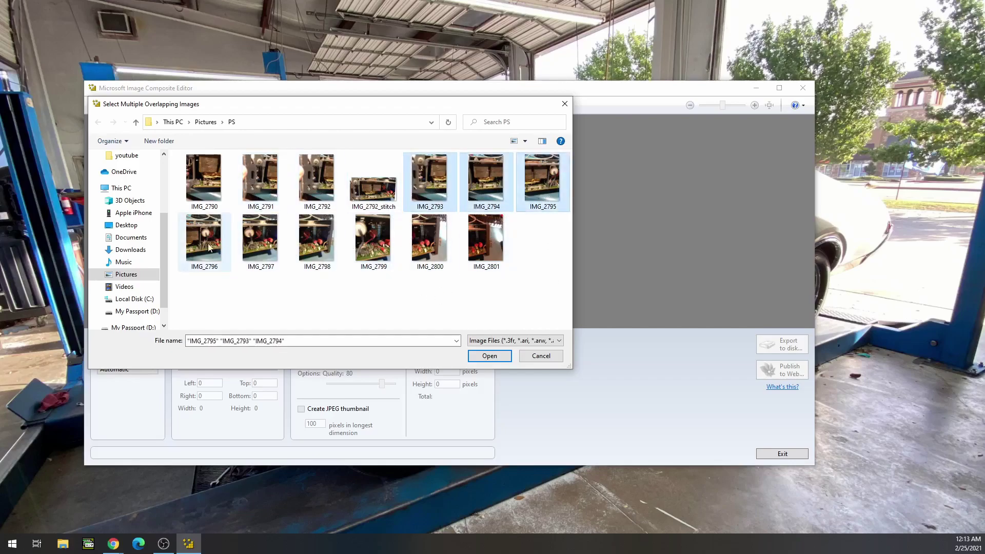
ctrl+click(201, 246)
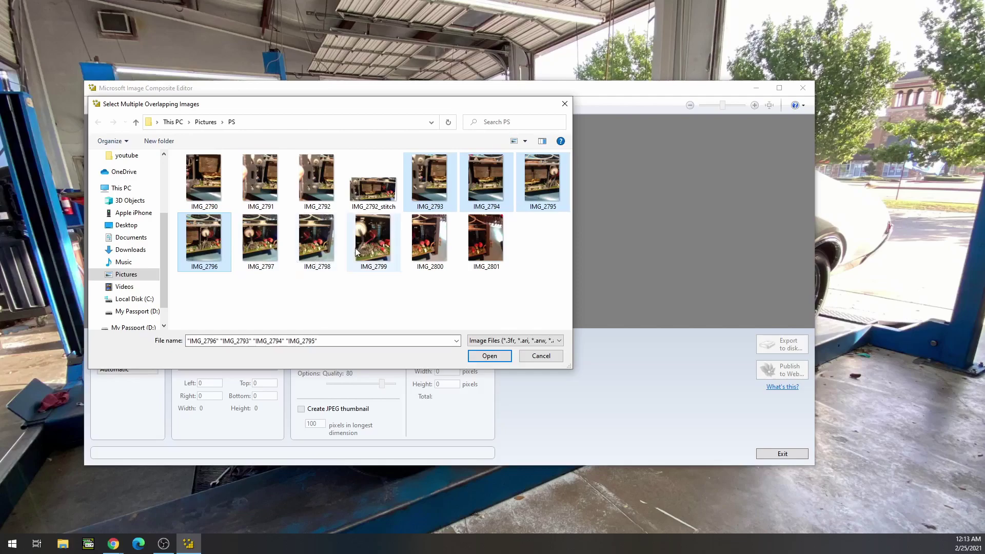
ctrl+click(317, 239)
ctrl+click(429, 238)
ctrl+click(372, 239)
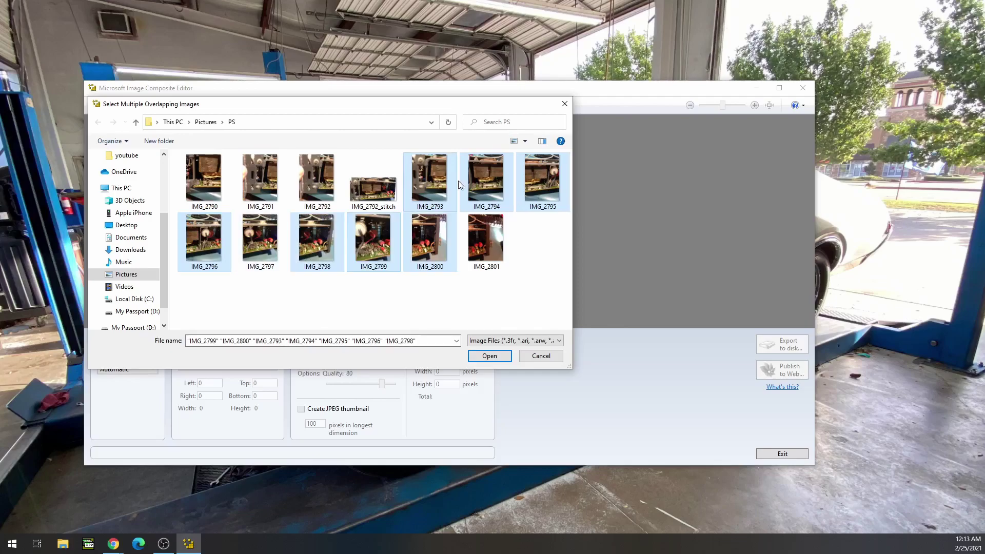
click(483, 356)
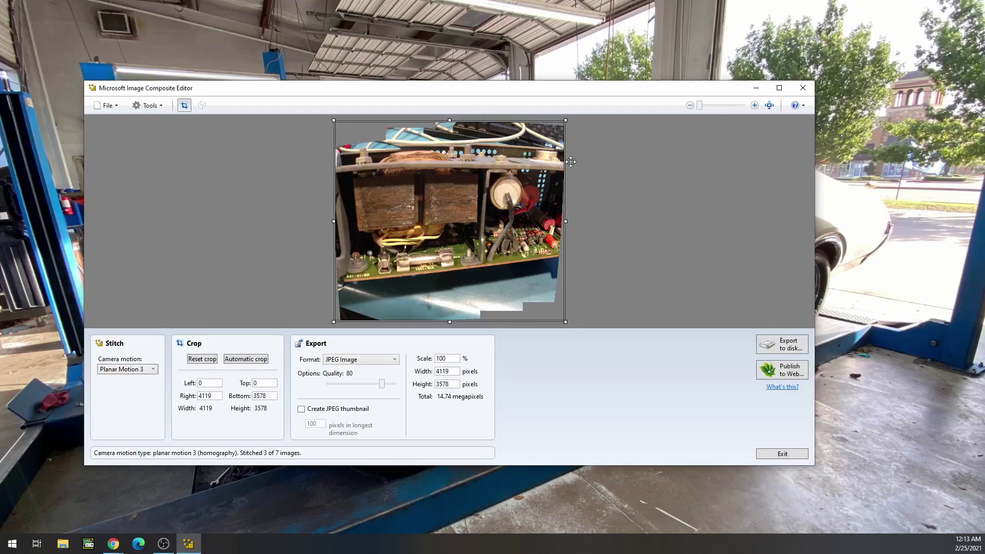
Keep Planar Motion 3 camera motion and change the export format from JPEG to TIFF Image
click(146, 369)
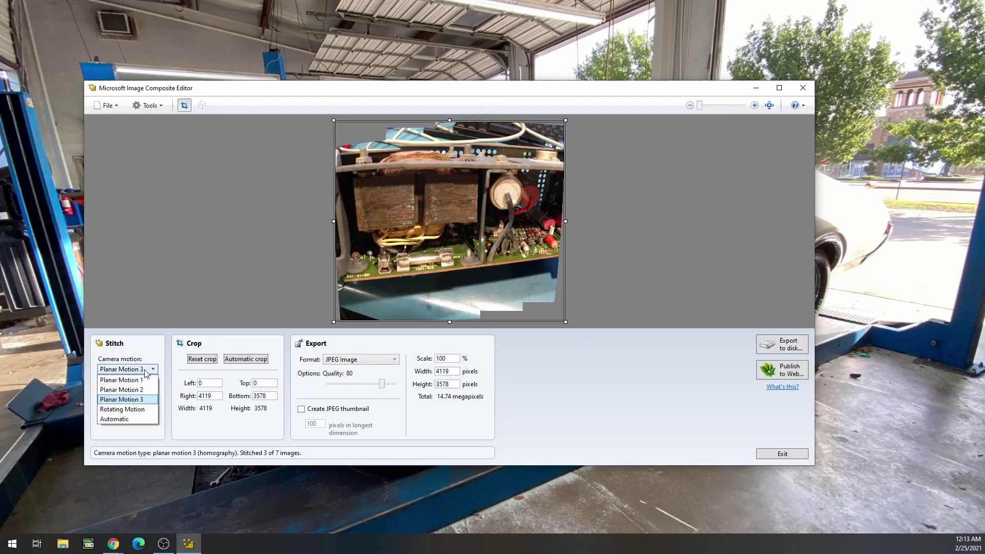
click(195, 341)
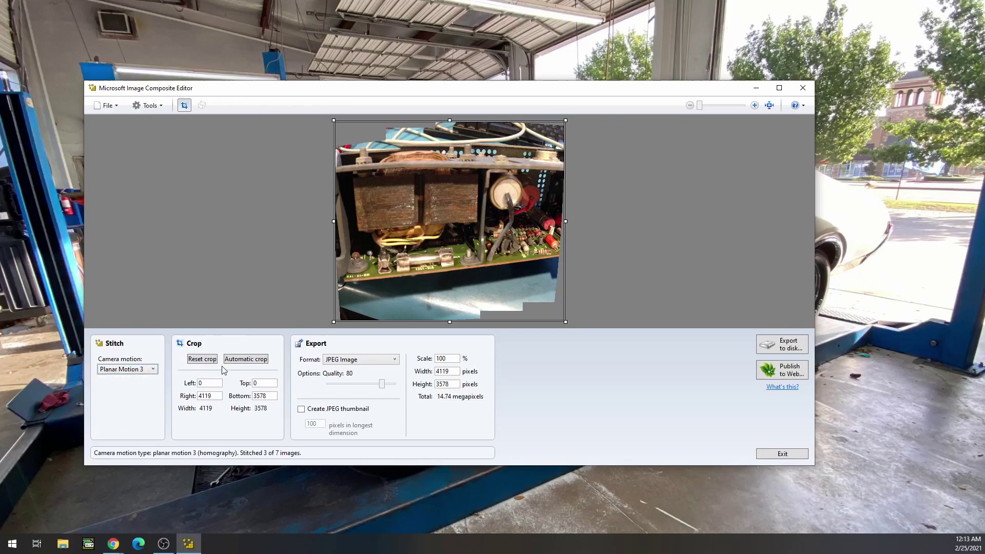
click(375, 361)
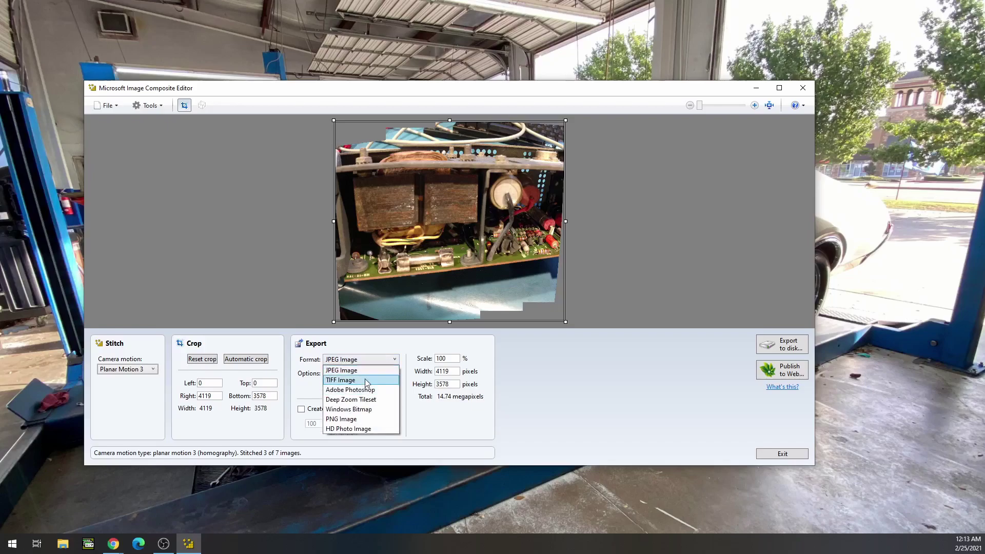
click(367, 382)
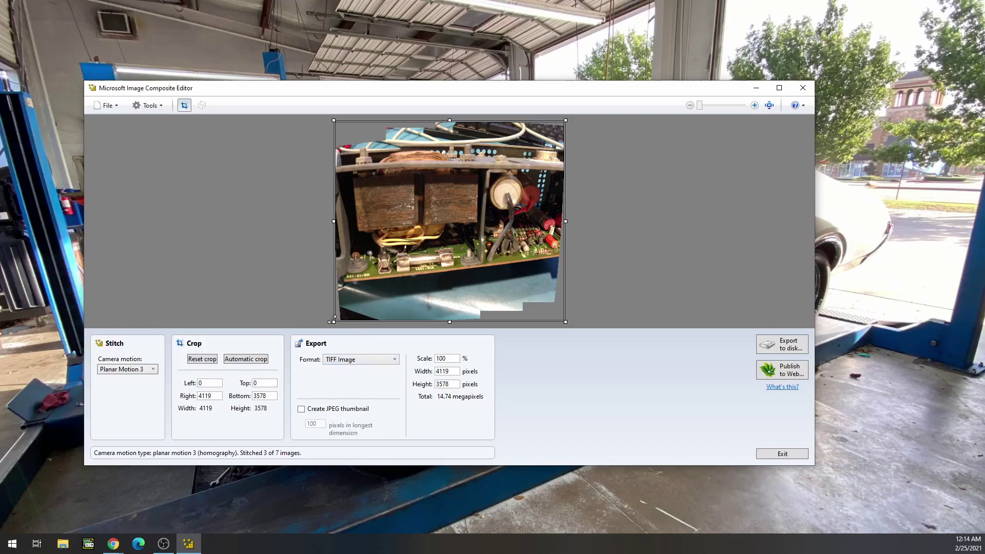
Crop the panorama to Left 46, Top 358, Right 4055, Bottom 2871 (4009 × 2513)
drag(333, 322, 335, 288)
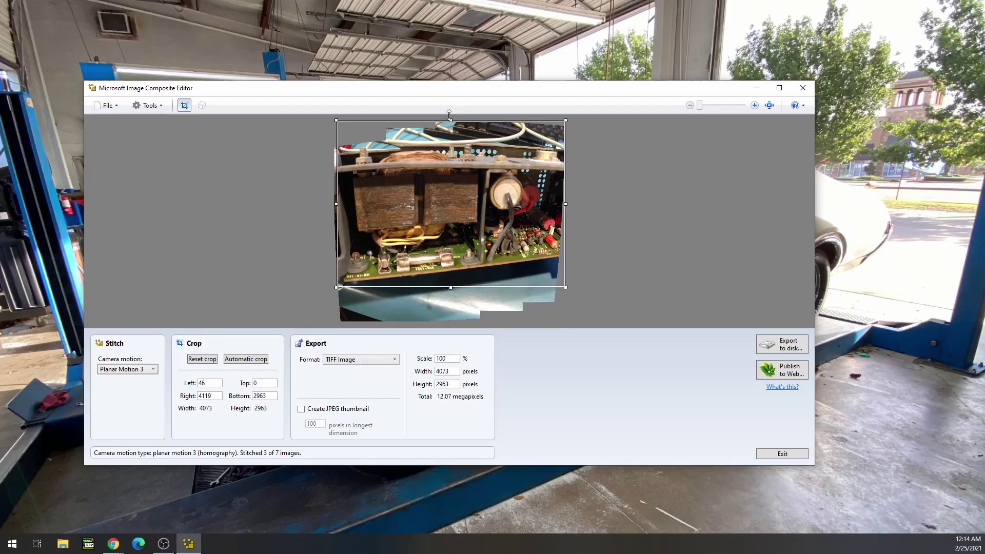
drag(452, 120, 453, 140)
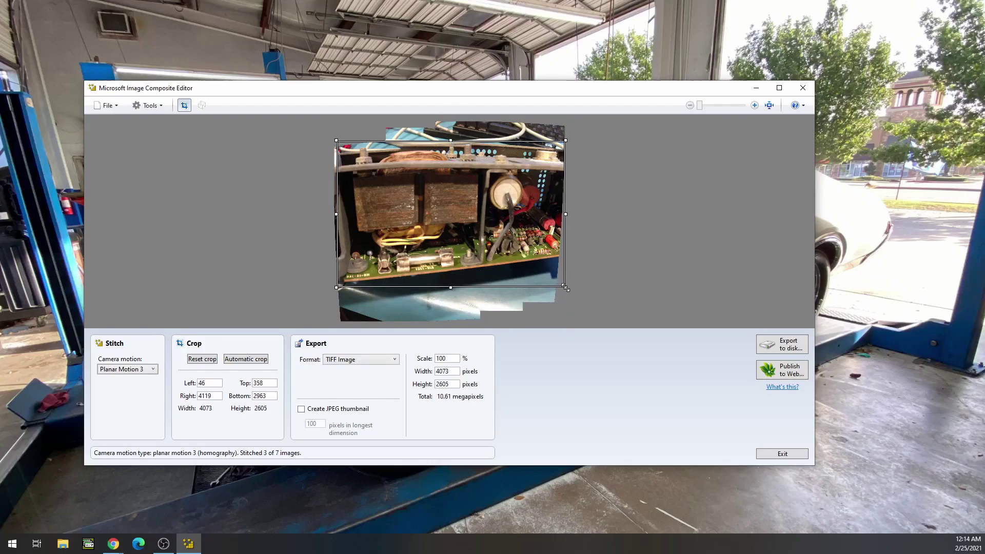
mouse_move(565, 286)
mouse_down()
mouse_move(561, 277)
mouse_move(561, 286)
mouse_up()
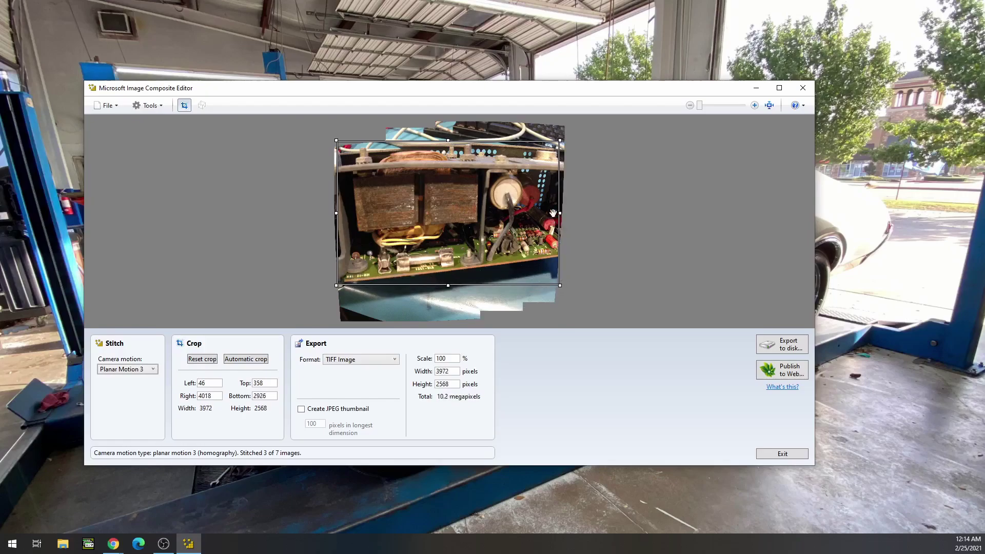
drag(560, 287, 563, 282)
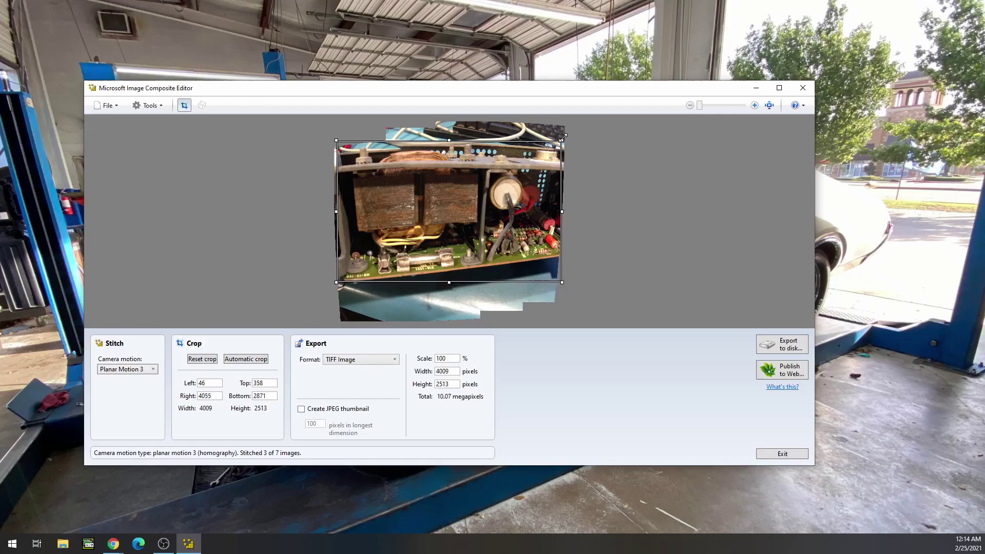